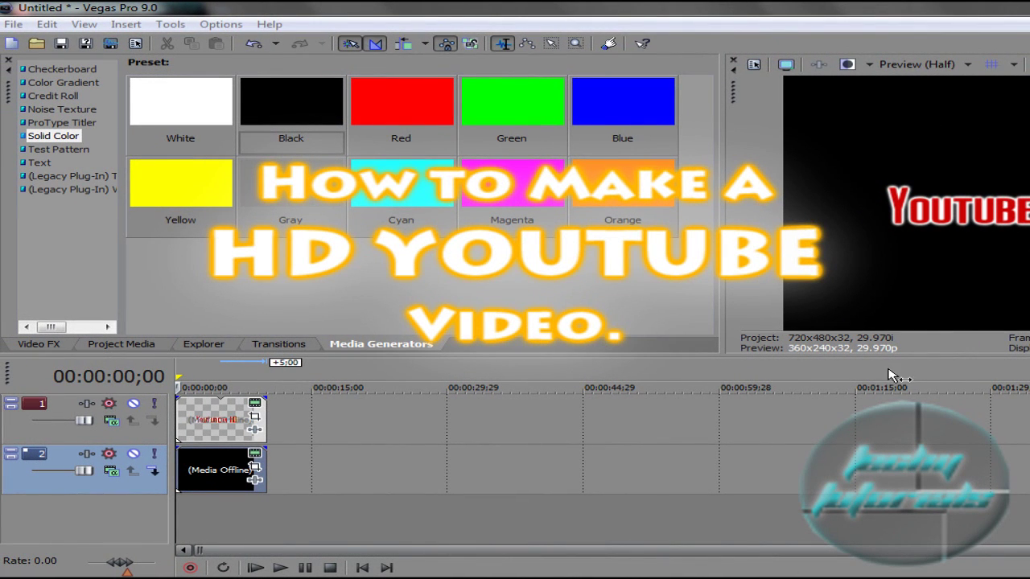
# - Start Render As, name the output 'Youtube Test HD' and check the Windows Media Video V11 type
pyautogui.click(23, 29)
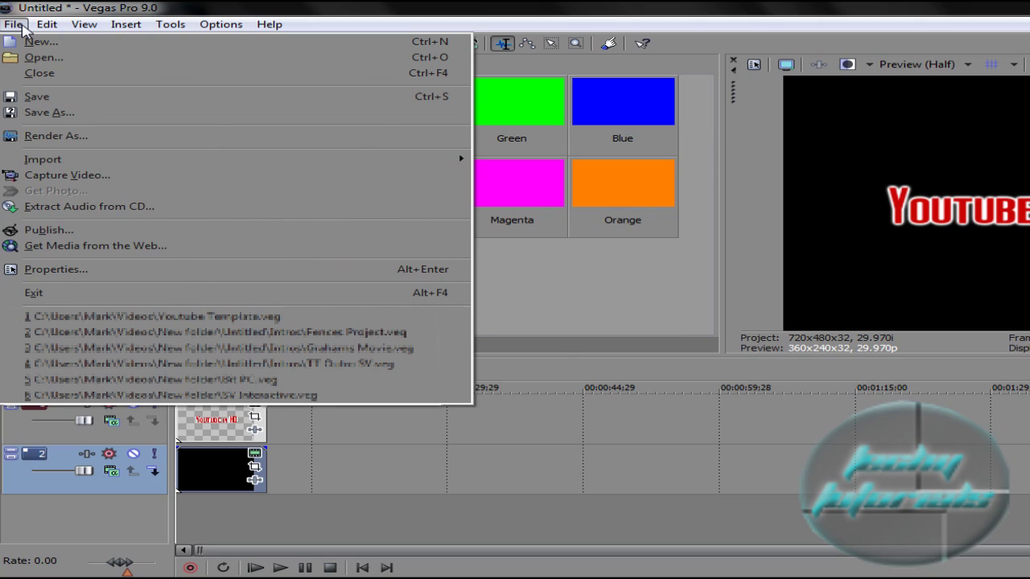
pyautogui.click(75, 137)
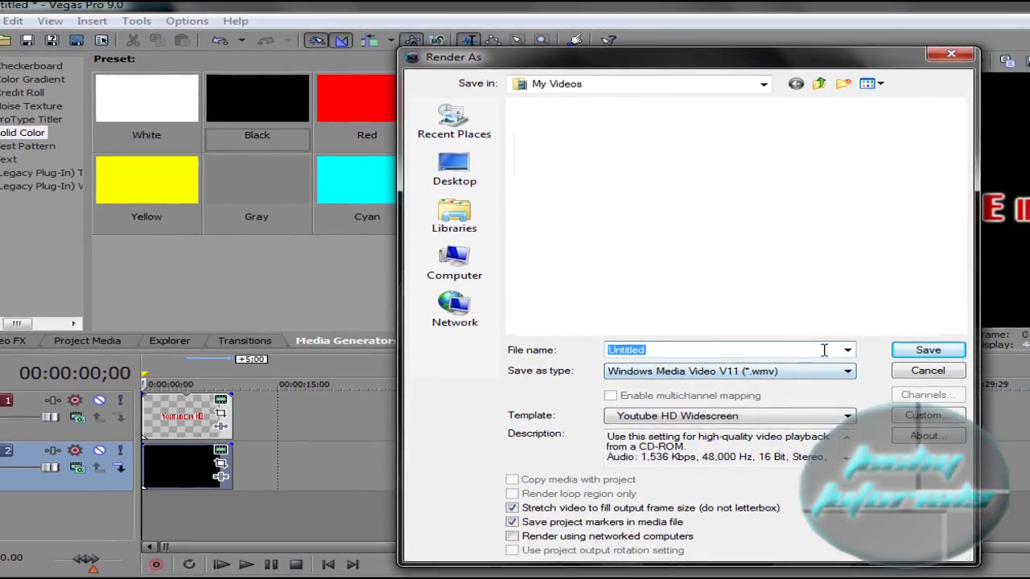
pyautogui.press('BackSpace')
pyautogui.write('Youtube Tes')
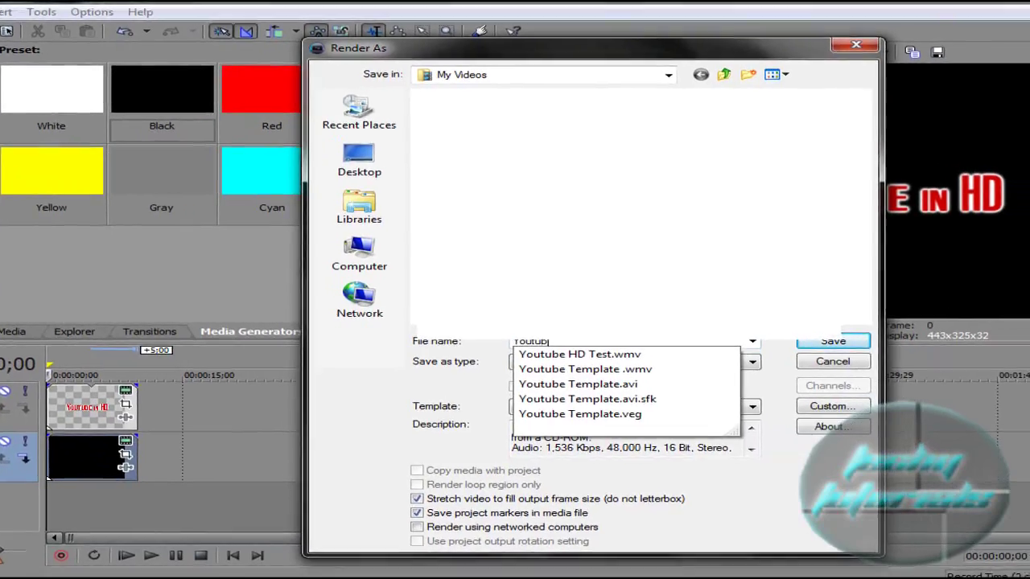
pyautogui.write('t')
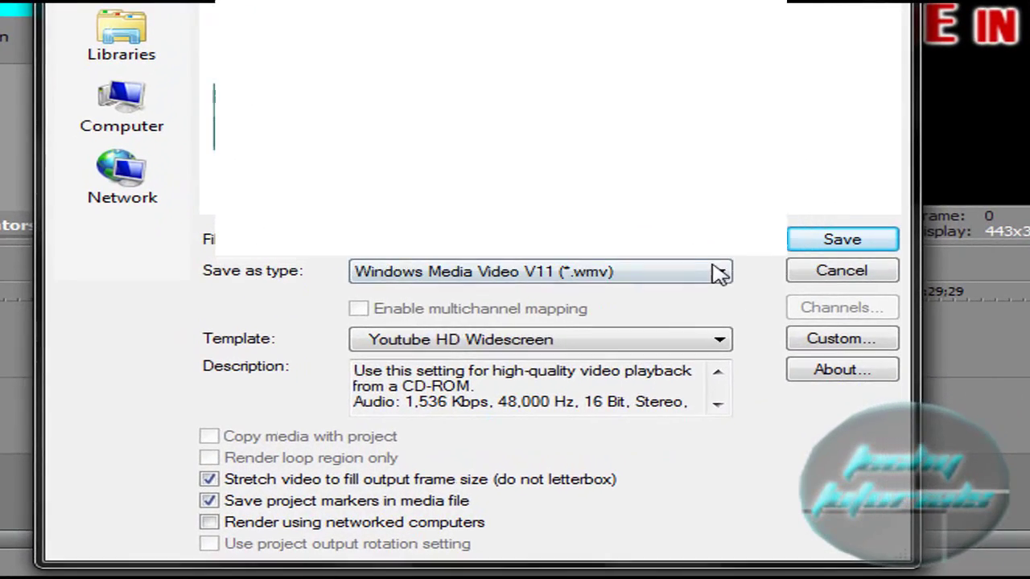
pyautogui.click(719, 276)
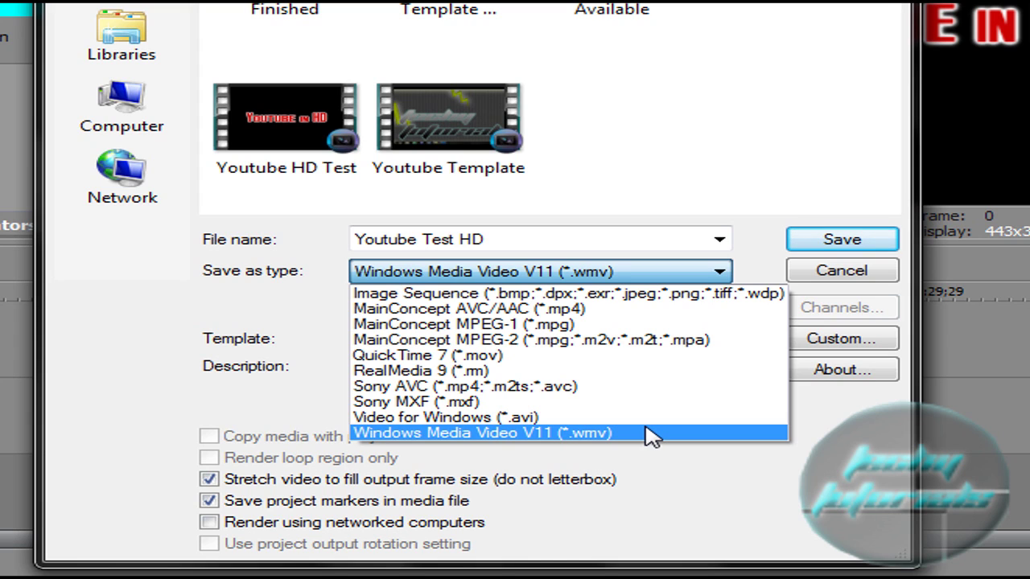
# - Keep Windows Media Video with the Youtube HD Widescreen template and open its custom settings
pyautogui.click(713, 271)
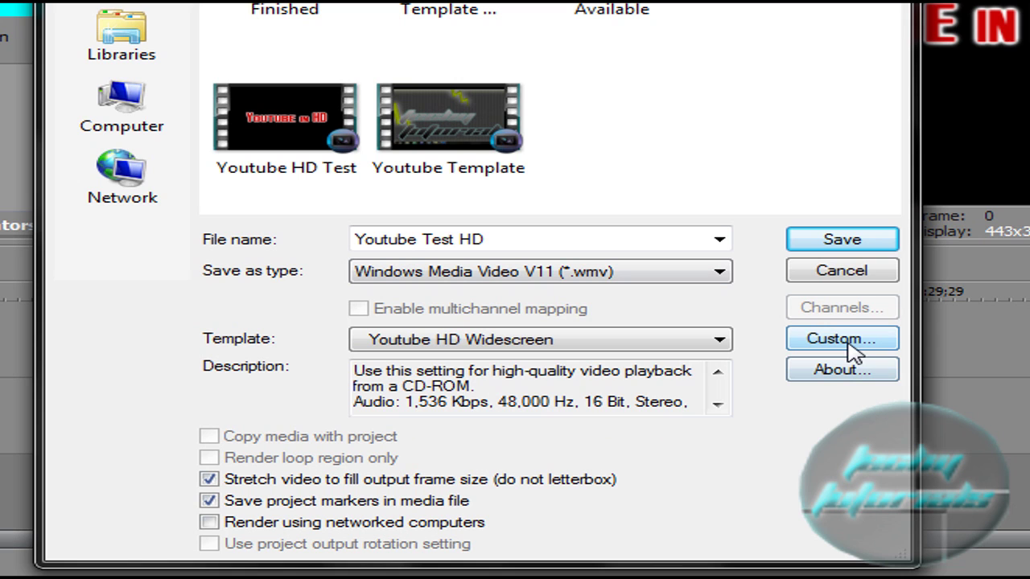
pyautogui.click(715, 341)
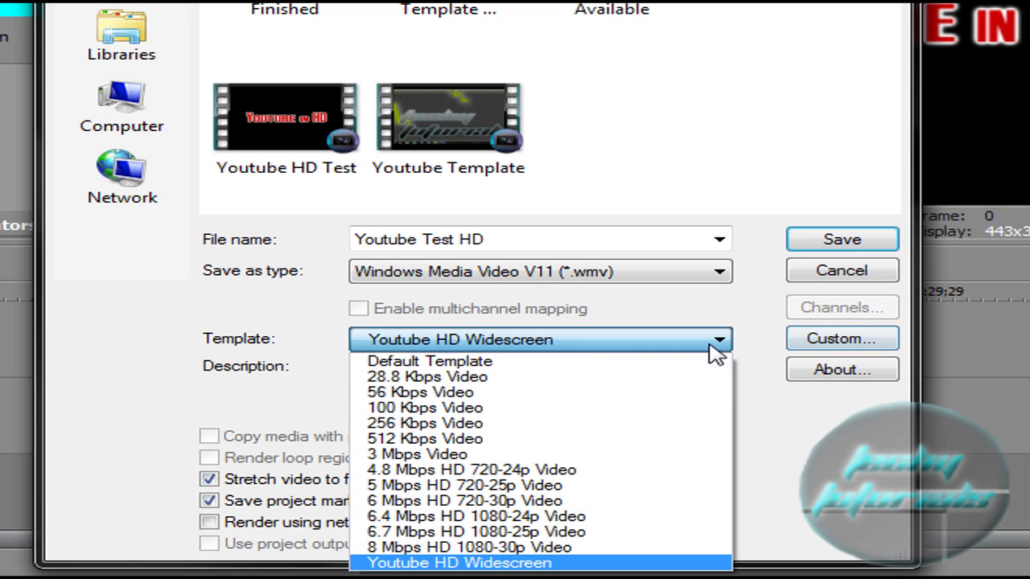
pyautogui.click(715, 341)
pyautogui.click(817, 341)
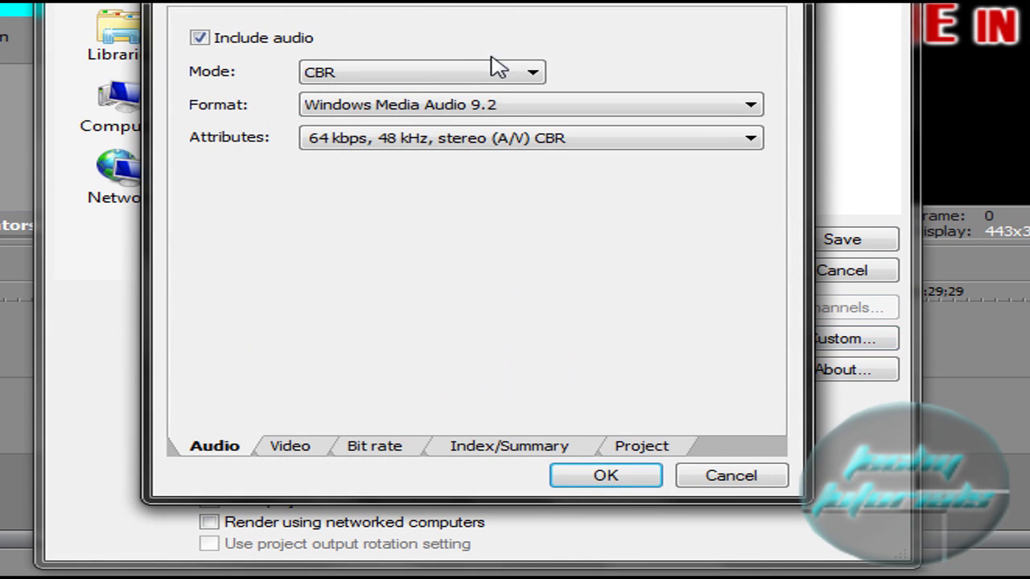
# - Keep audio at CBR, Windows Media Audio 9.2, 64 kbps, 48 kHz stereo
pyautogui.click(488, 74)
pyautogui.click(488, 74)
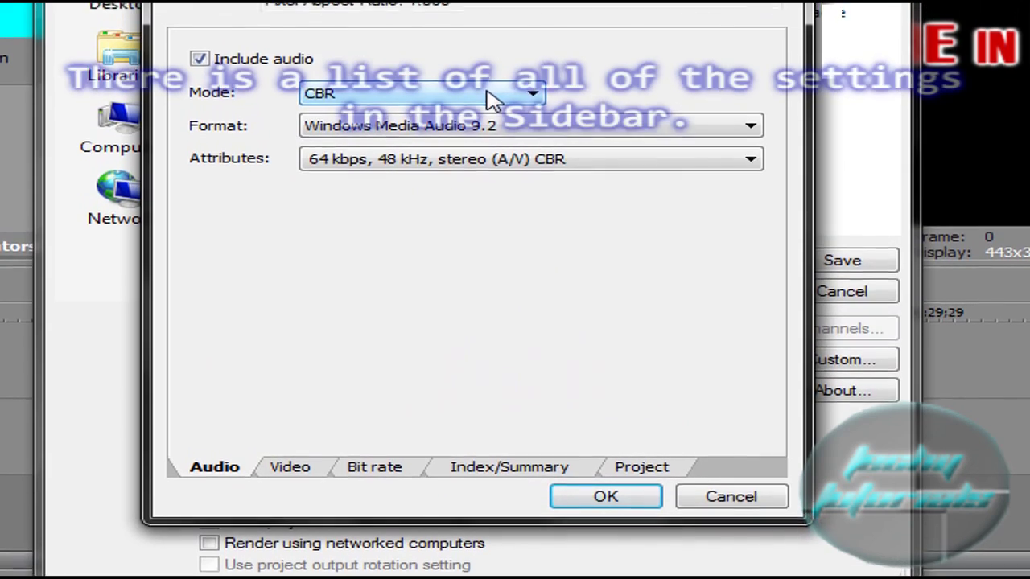
pyautogui.click(692, 135)
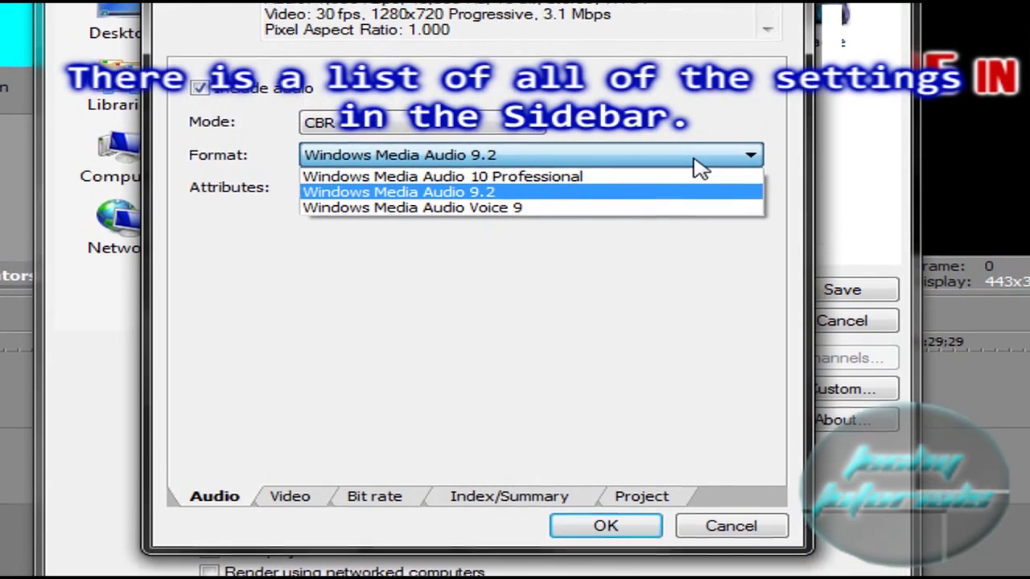
pyautogui.click(700, 175)
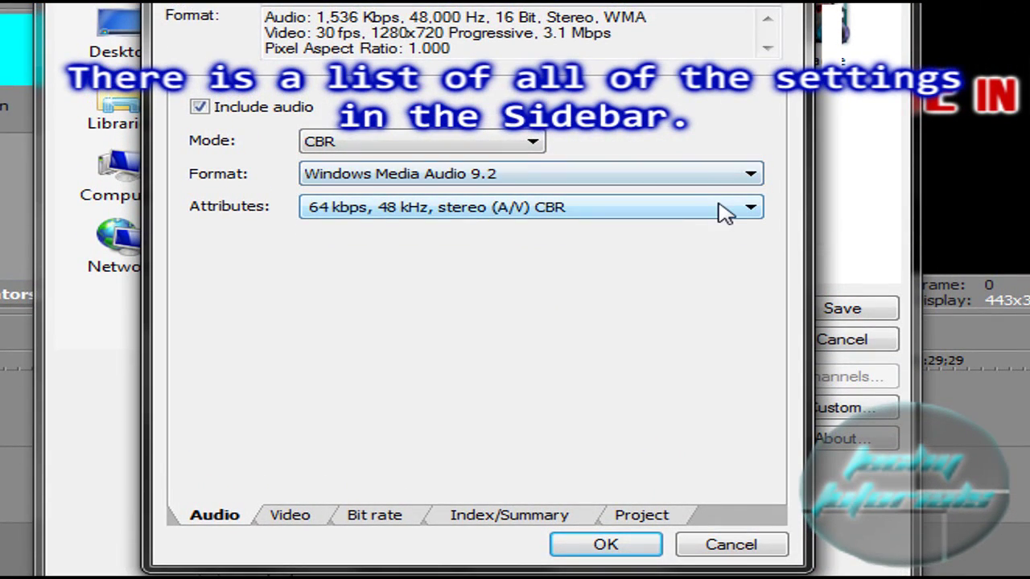
pyautogui.click(724, 211)
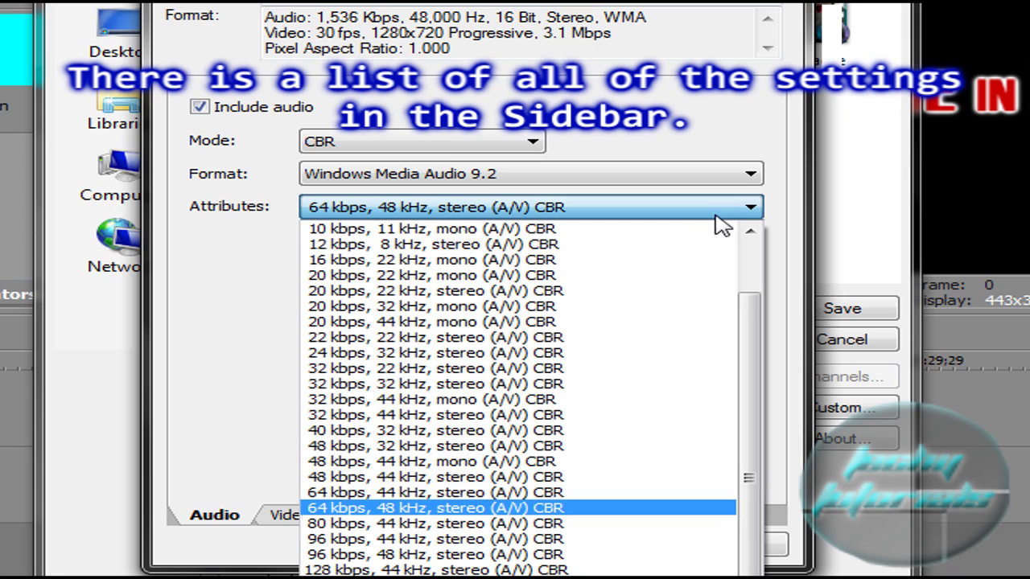
pyautogui.click(644, 515)
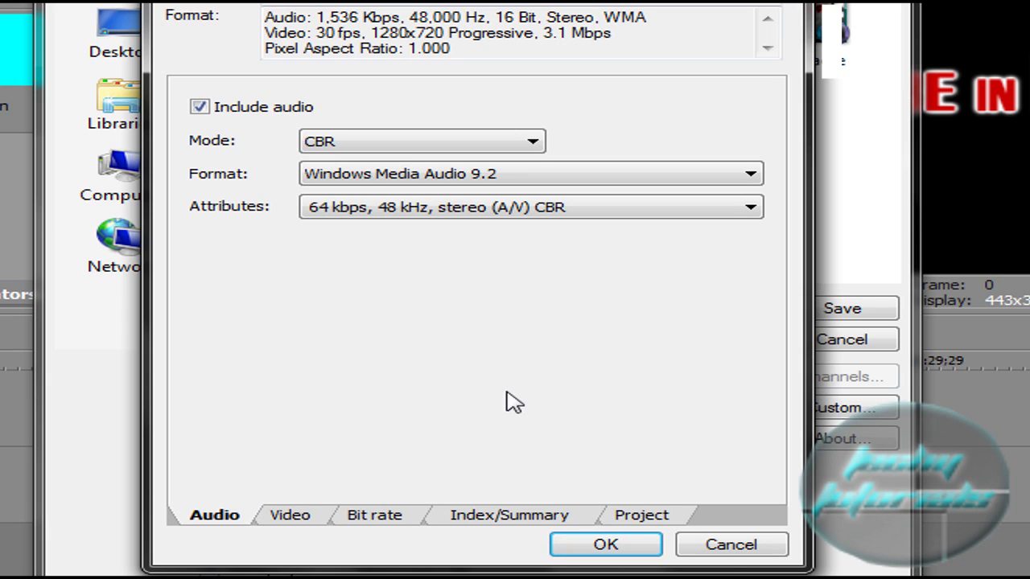
# - Set the video to CBR mode with the 1280x720 high definition image size
pyautogui.click(317, 520)
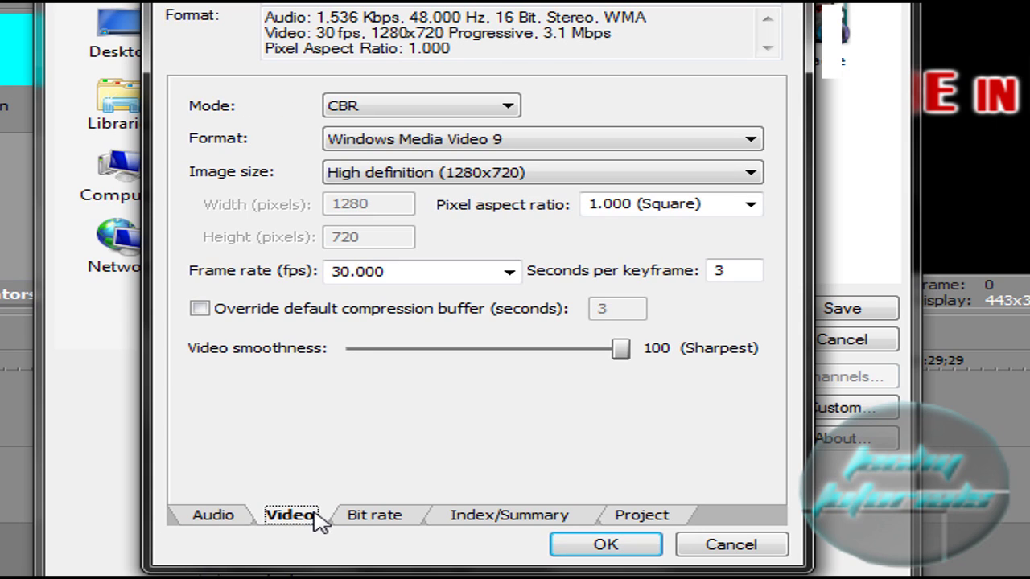
pyautogui.click(509, 107)
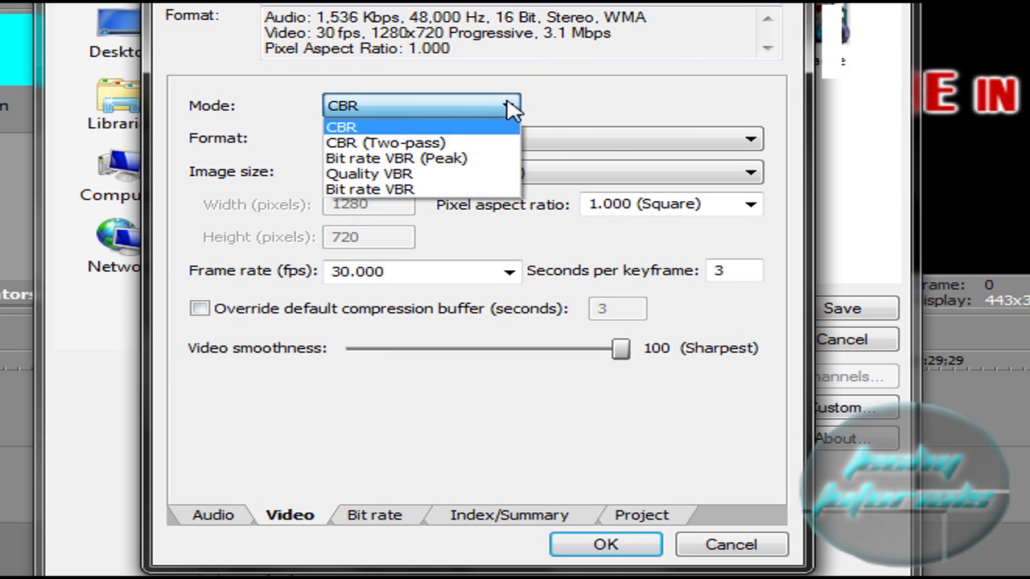
pyautogui.click(509, 107)
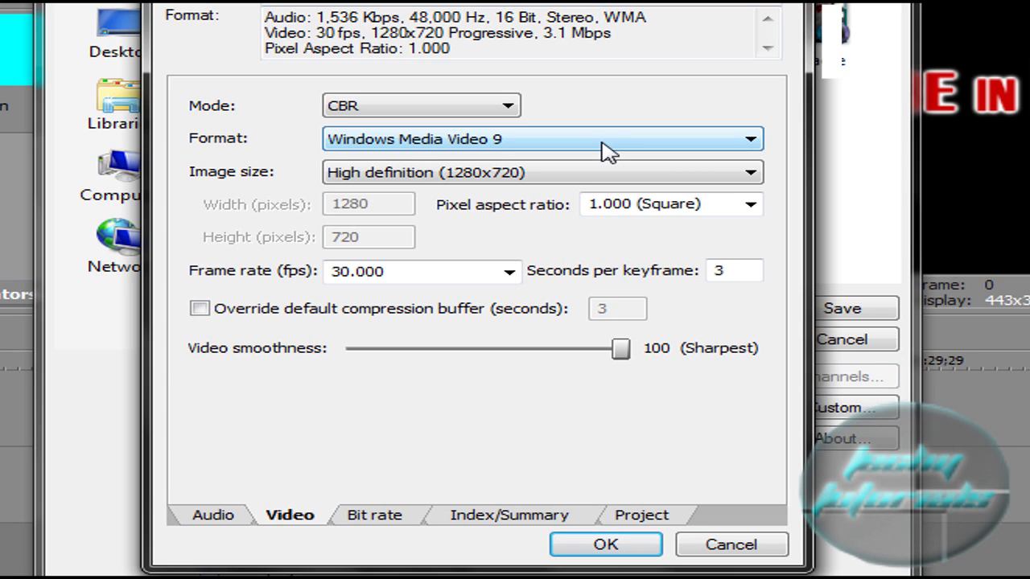
pyautogui.click(707, 177)
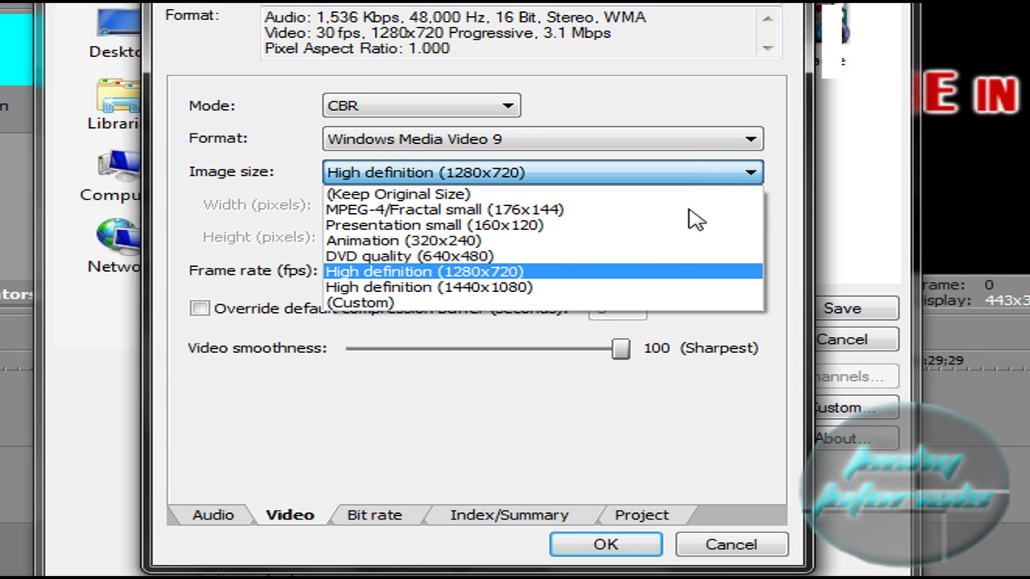
pyautogui.click(668, 278)
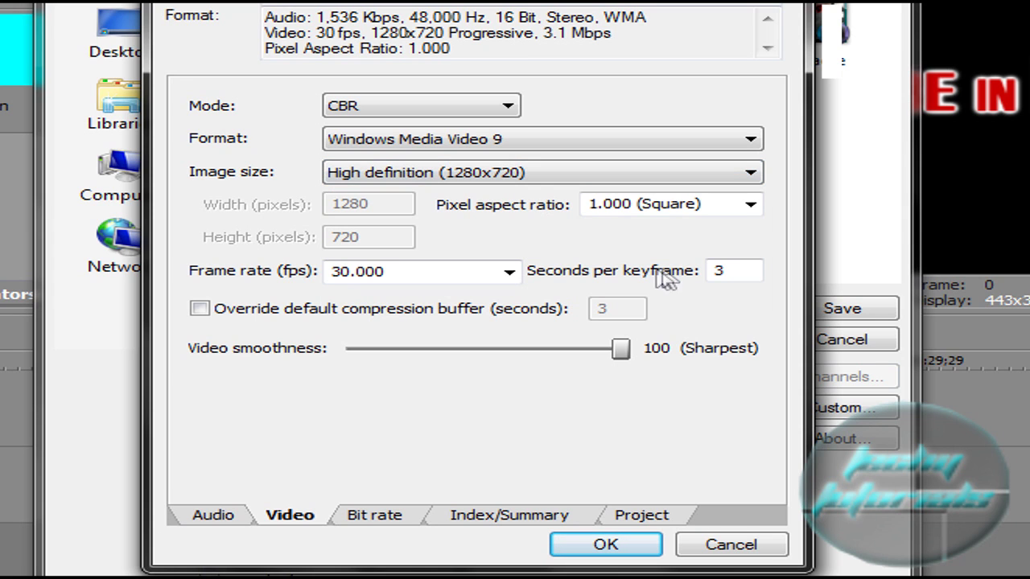
# - Keep the 30.000 fps frame rate and set video smoothness to 100
pyautogui.click(456, 272)
pyautogui.press('BackSpace')
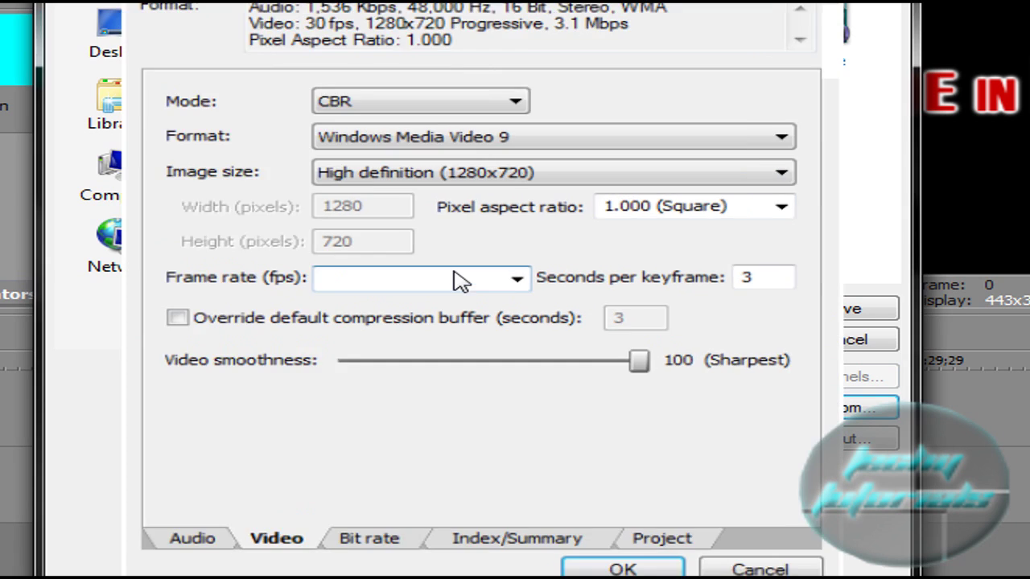
pyautogui.hotkey('ctrl', 'shift', 'Tab')
pyautogui.click(370, 519)
pyautogui.click(318, 523)
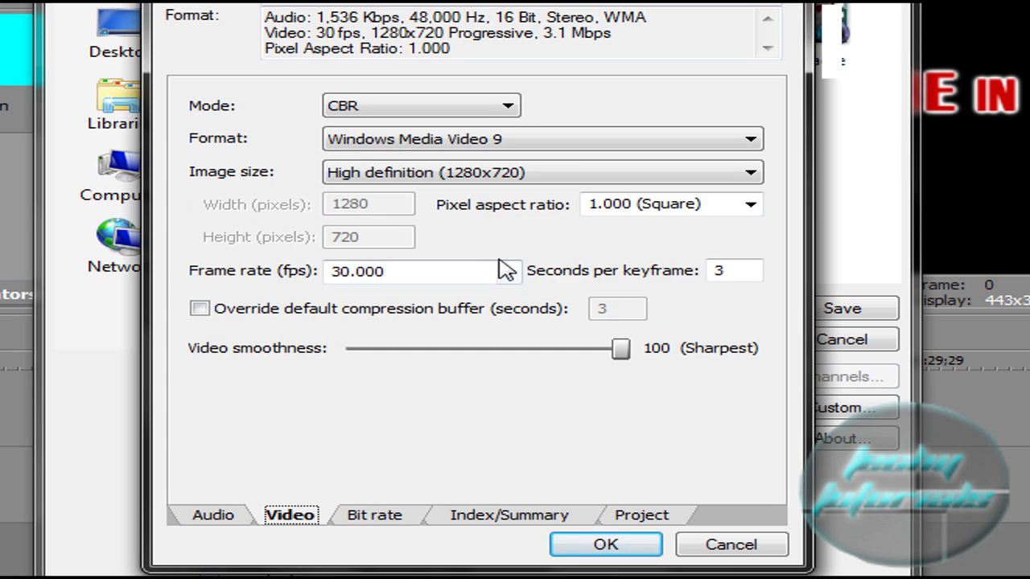
pyautogui.moveTo(627, 356); pyautogui.dragTo(705, 358)
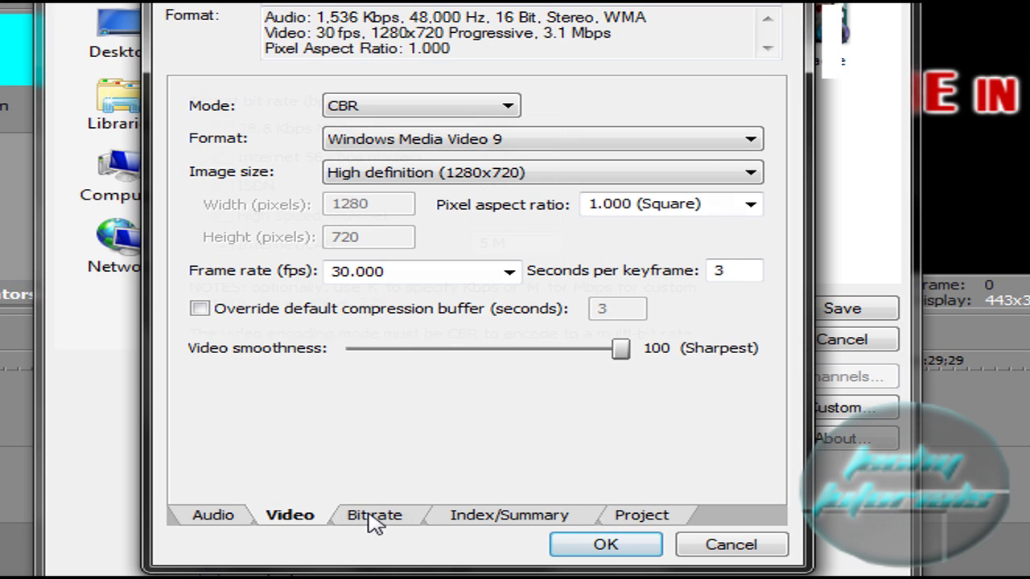
# - Review the 5 M Internet/LAN bit rate and keep video rendering quality at Best
pyautogui.click(374, 516)
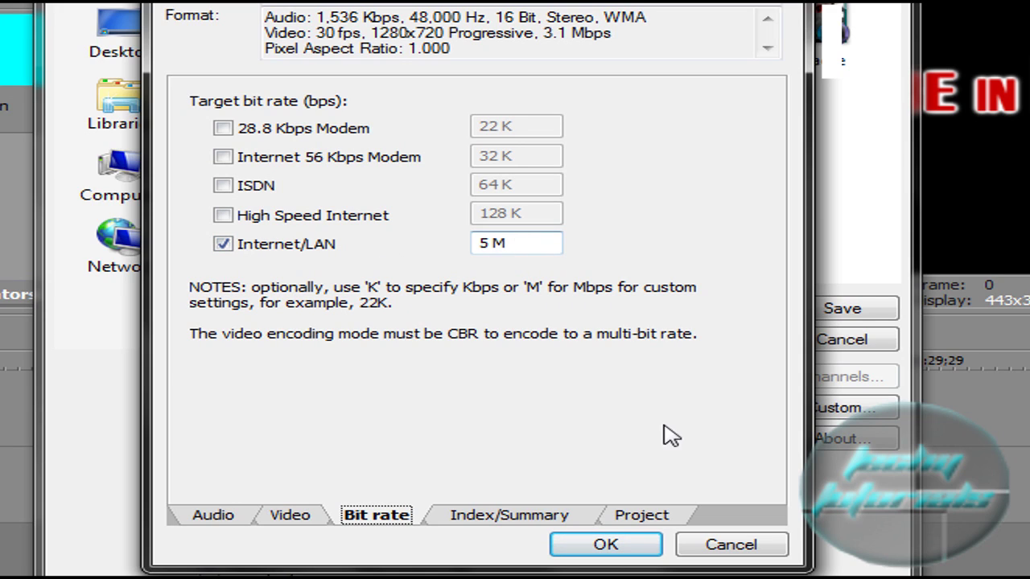
pyautogui.click(473, 518)
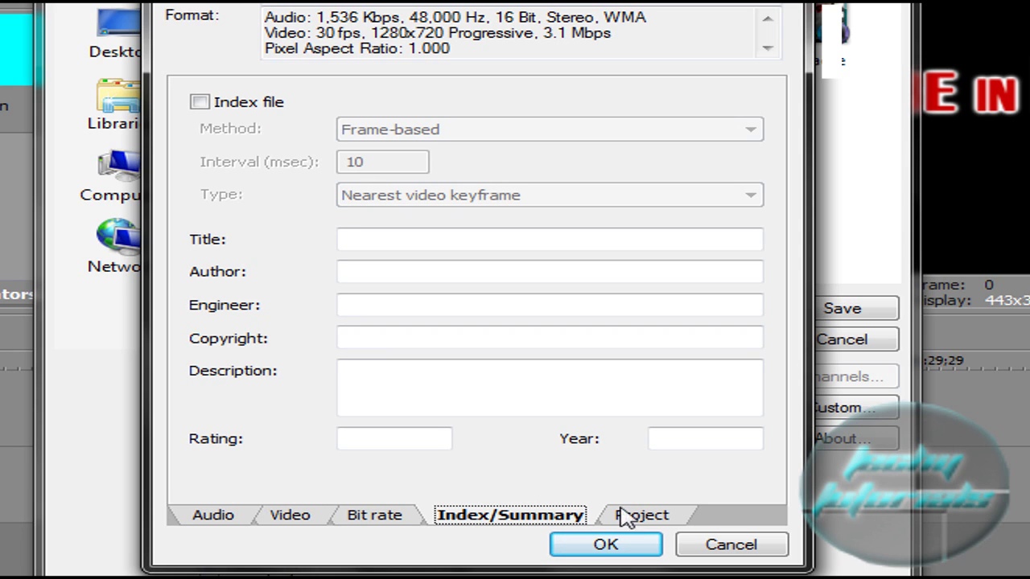
pyautogui.click(640, 522)
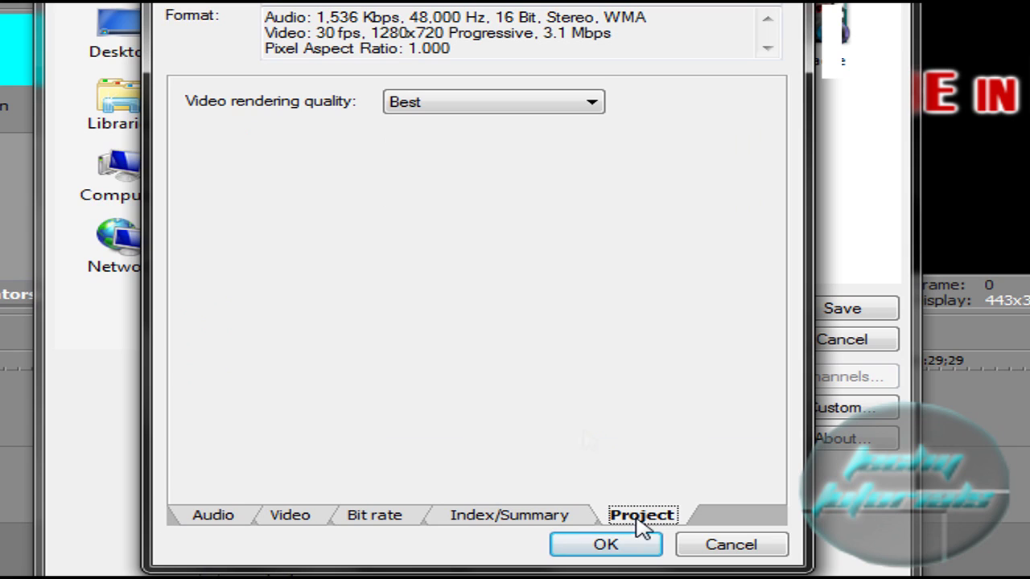
pyautogui.click(505, 111)
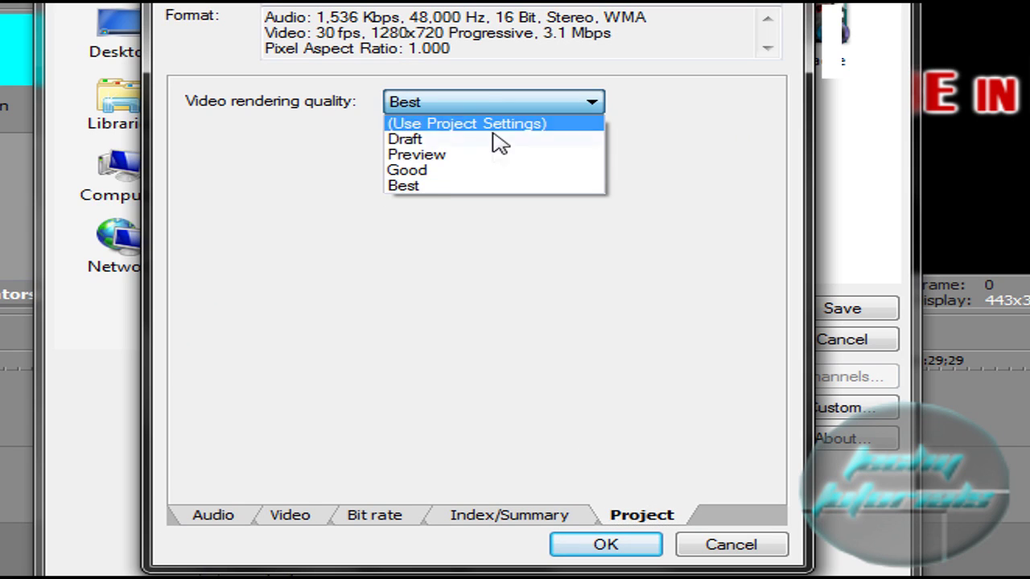
pyautogui.click(489, 186)
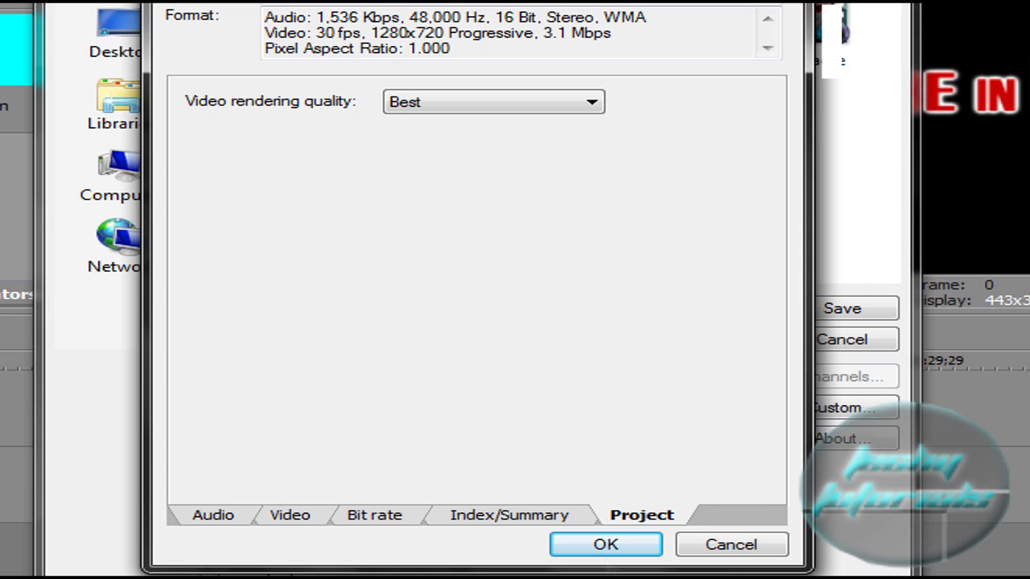
# - Accept the custom template, then upload Youtube HD Test.wmv to YouTube and select its title
pyautogui.click(605, 547)
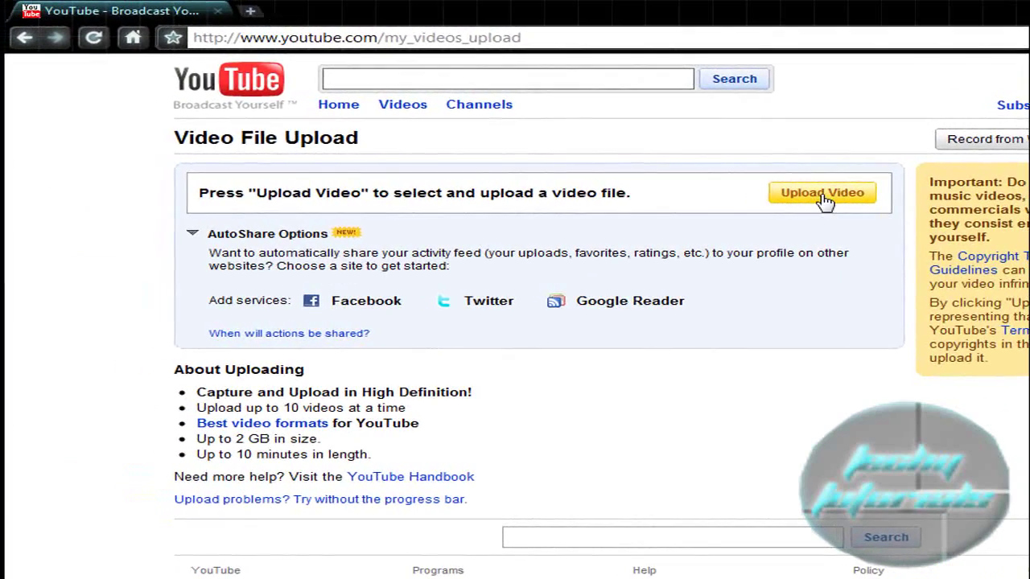
pyautogui.click(819, 194)
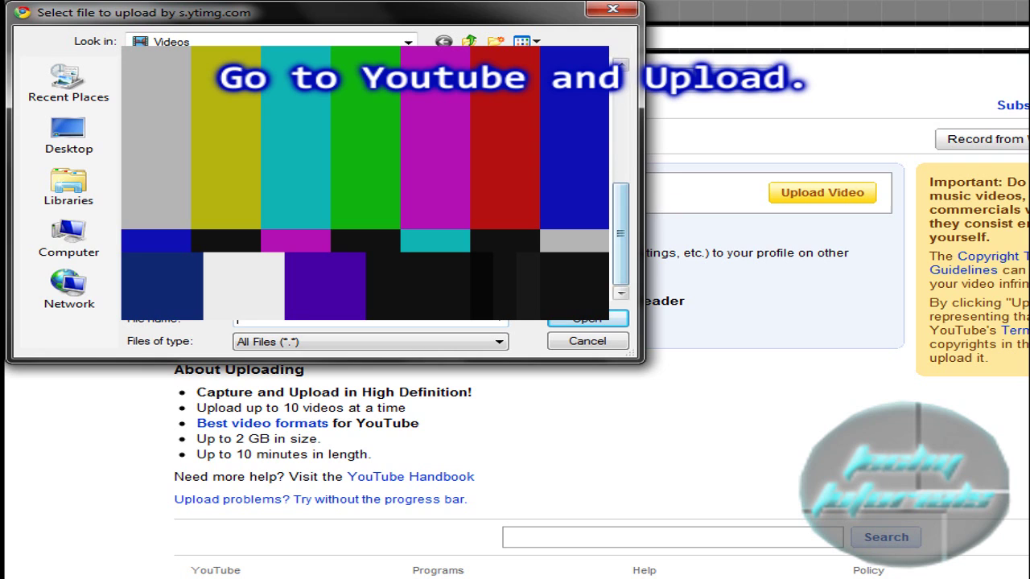
pyautogui.click(177, 72)
pyautogui.click(583, 320)
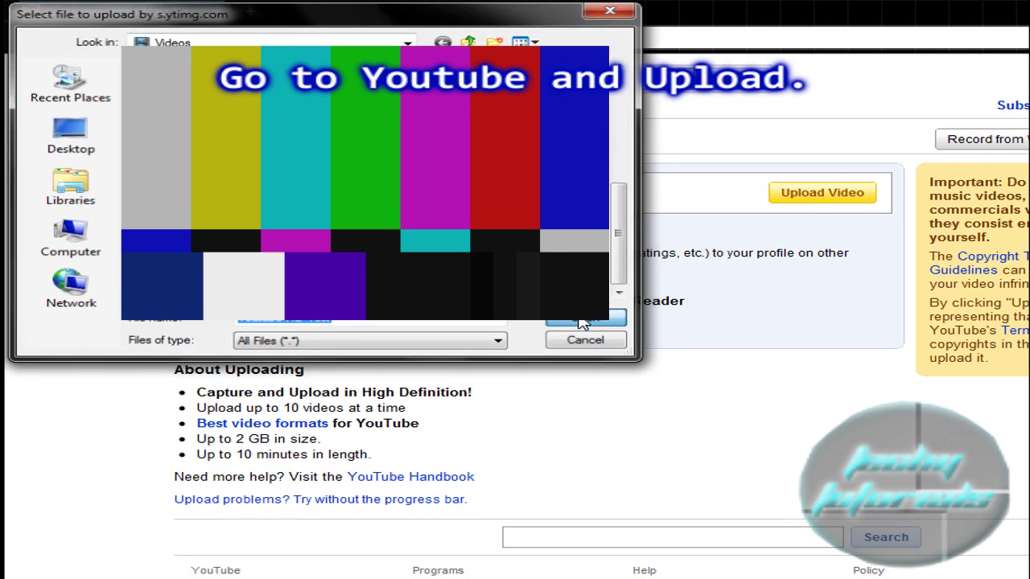
pyautogui.moveTo(545, 298); pyautogui.dragTo(213, 296)
# - Enter description 'Testing HD Template in Sony Vegas', tags 'sony vegas tutorials', category Film & Animation, and save
pyautogui.click(327, 301)
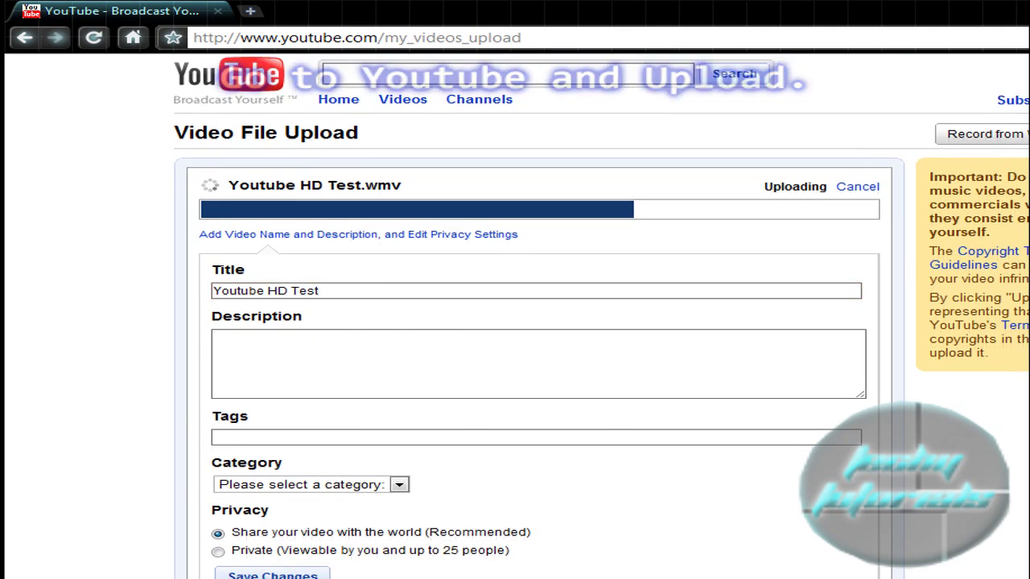
pyautogui.scroll(-3, 515, 322)
pyautogui.click(556, 179)
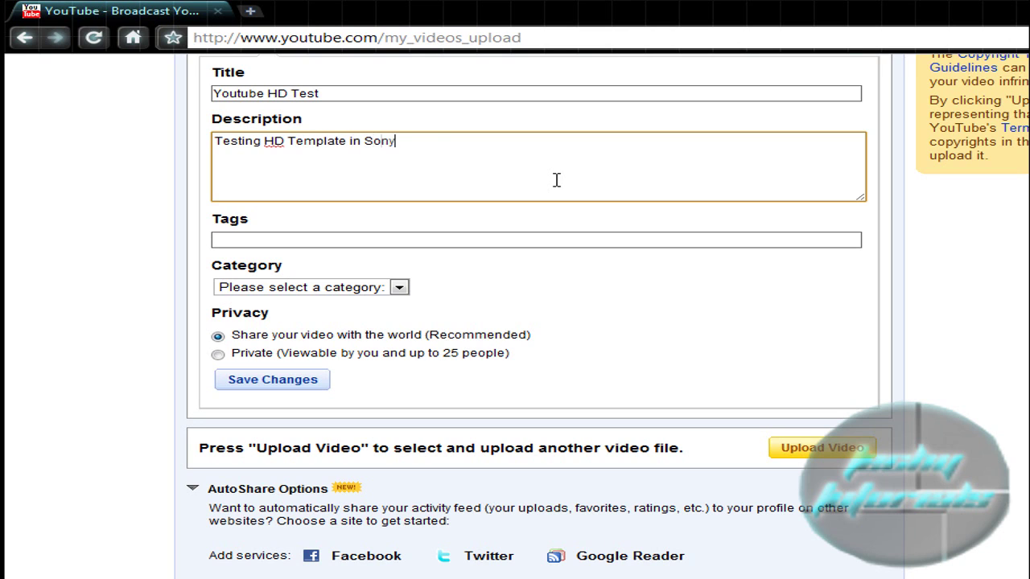
pyautogui.click(459, 239)
pyautogui.write('s')
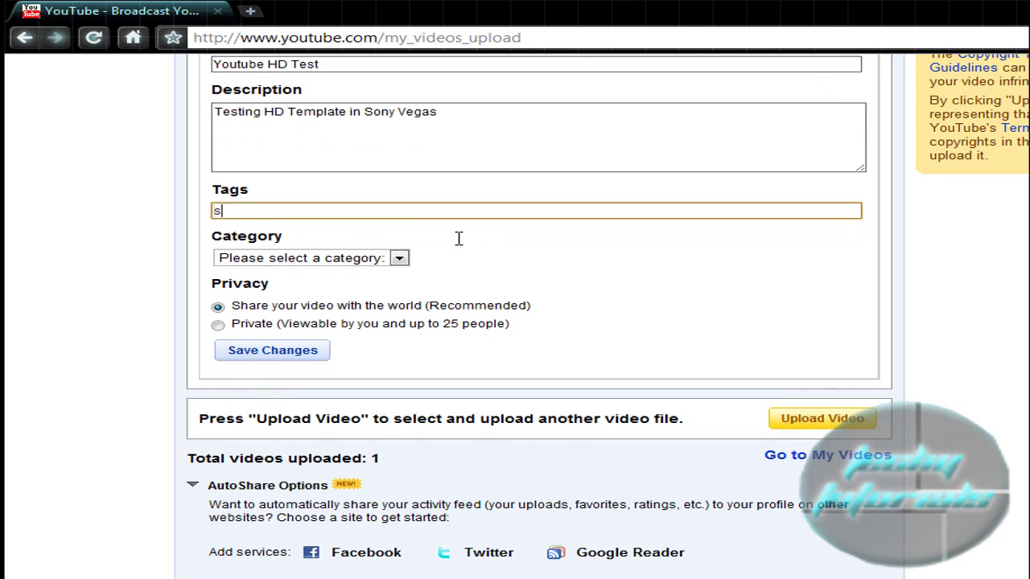
pyautogui.write('ony vegas tutorials')
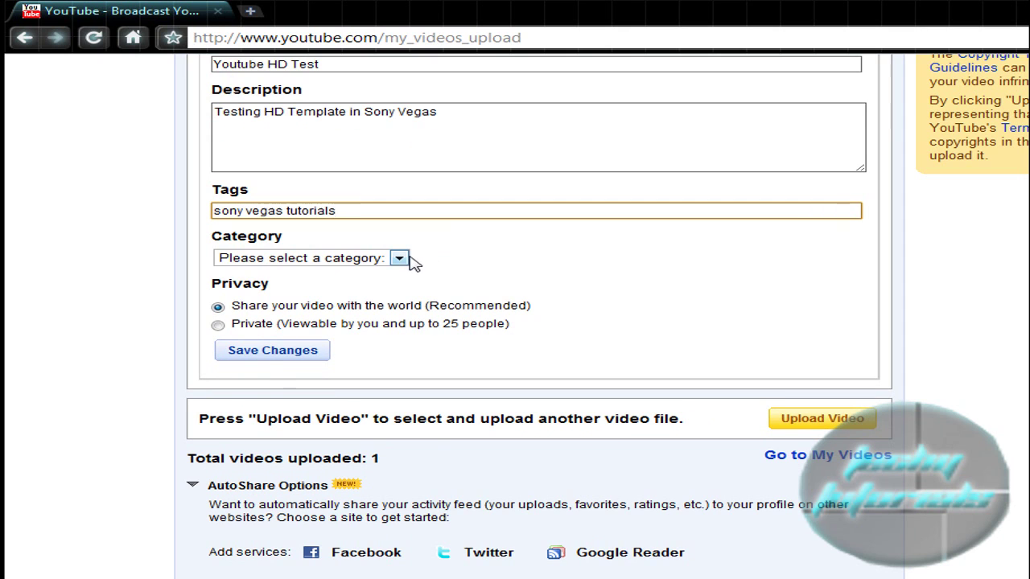
pyautogui.click(409, 259)
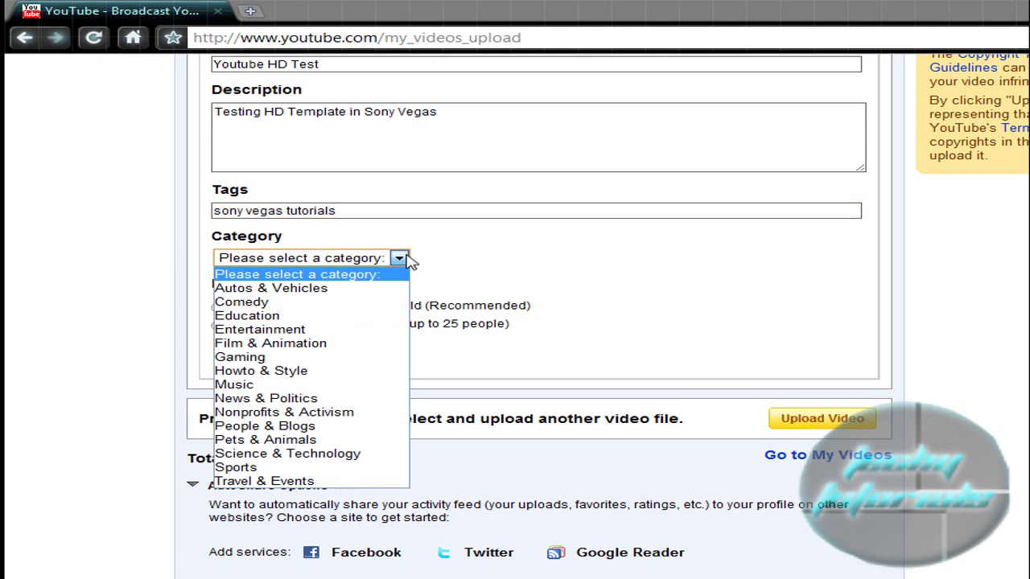
pyautogui.click(352, 343)
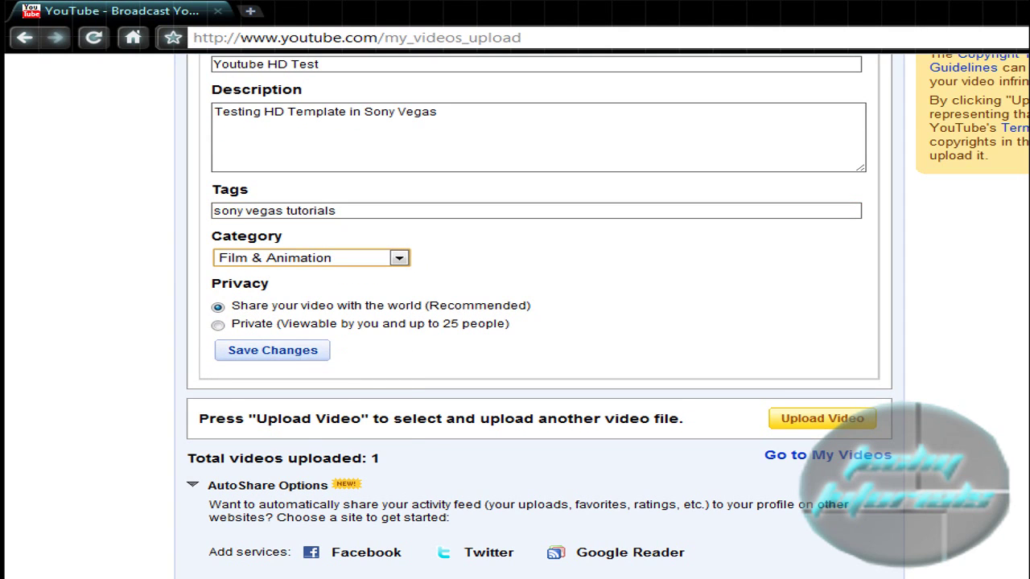
pyautogui.scroll(2, 697, 360)
pyautogui.click(231, 467)
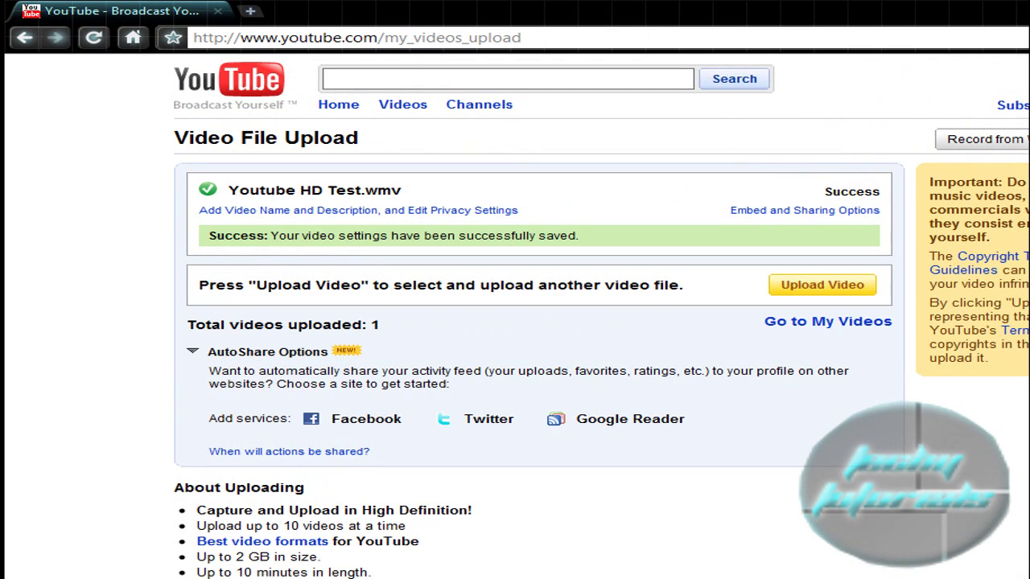
# - Go to My Videos and play the Youtube HD Test video to its end
pyautogui.click(828, 321)
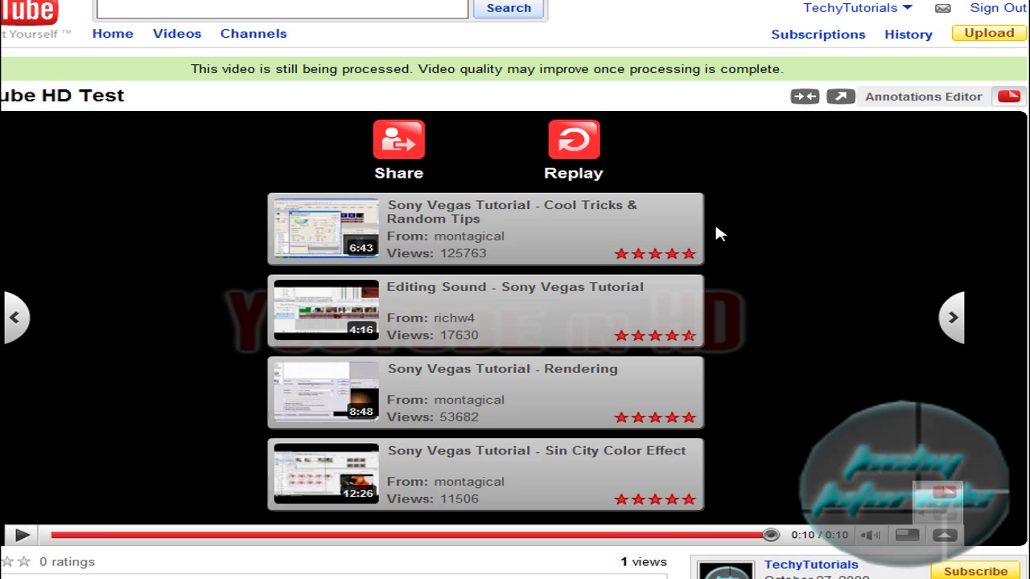
# - Refresh the video page and replay Youtube HD Test in HD
pyautogui.press('F5')
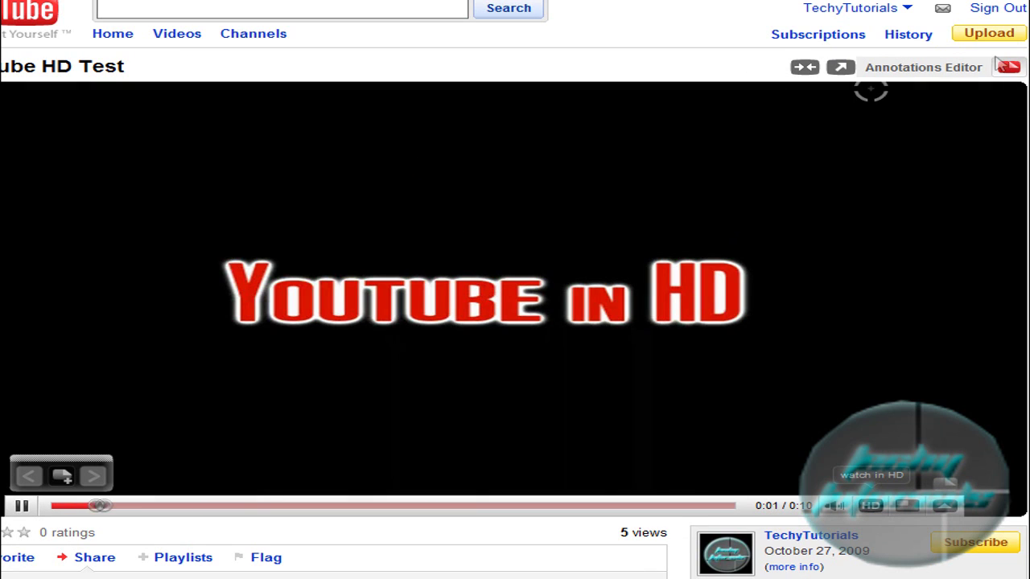
pyautogui.click(873, 507)
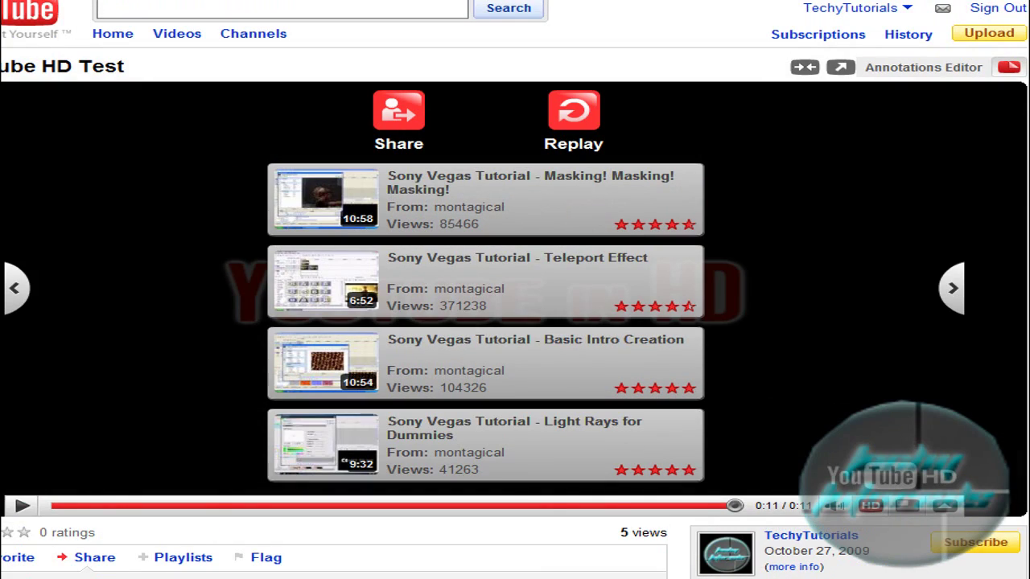
pyautogui.click(885, 10)
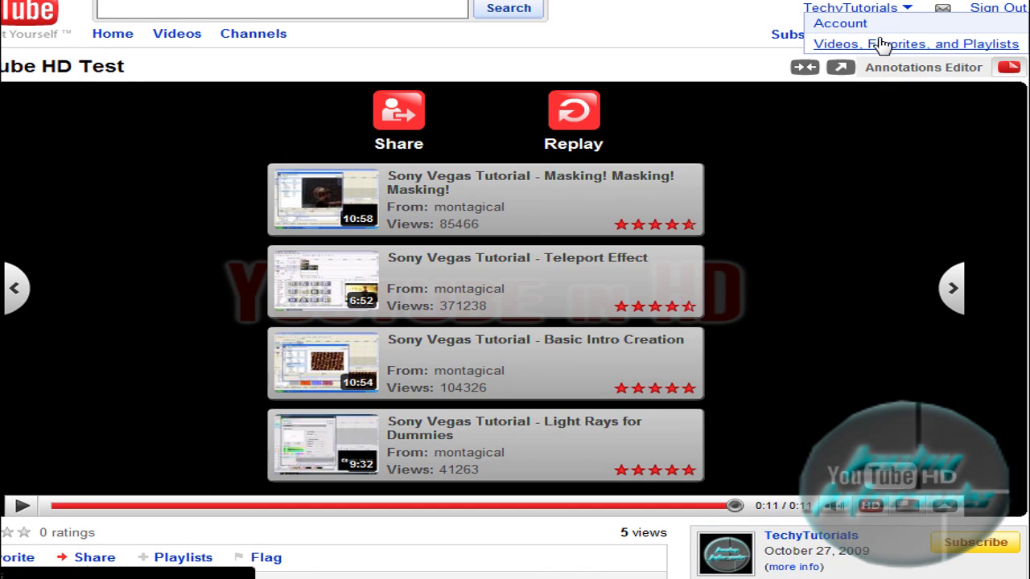
# - Open My Videos from the account menu, listing Youtube HD Test marked HD
pyautogui.click(883, 45)
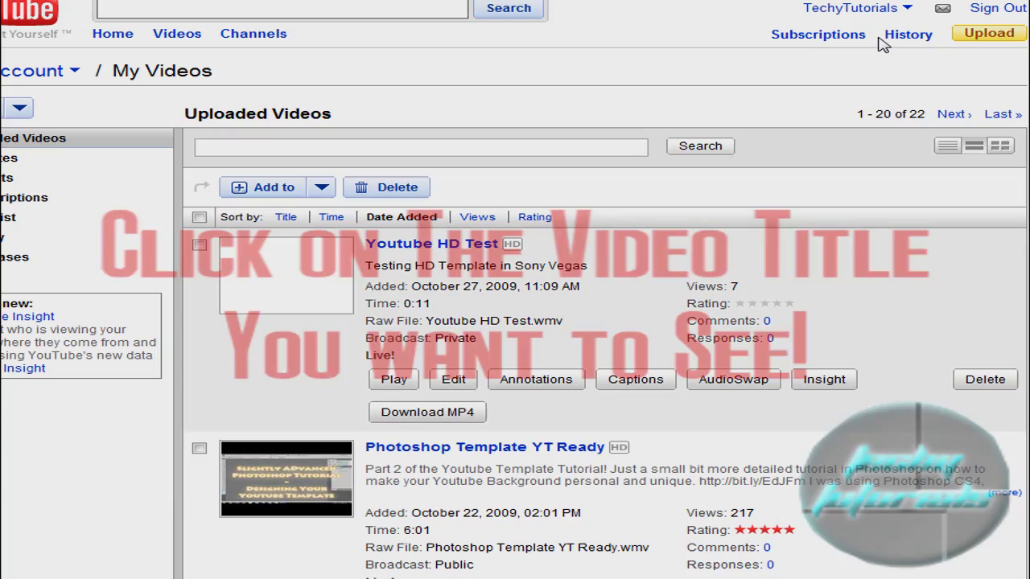